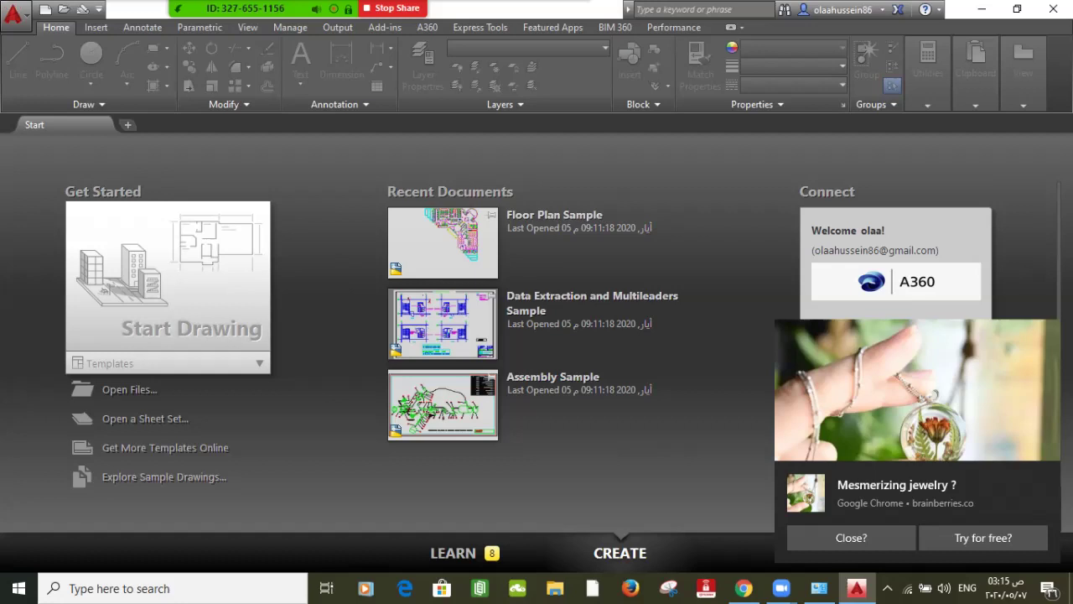
Dismiss the jewelry ad notification covering AutoCAD.
click(851, 538)
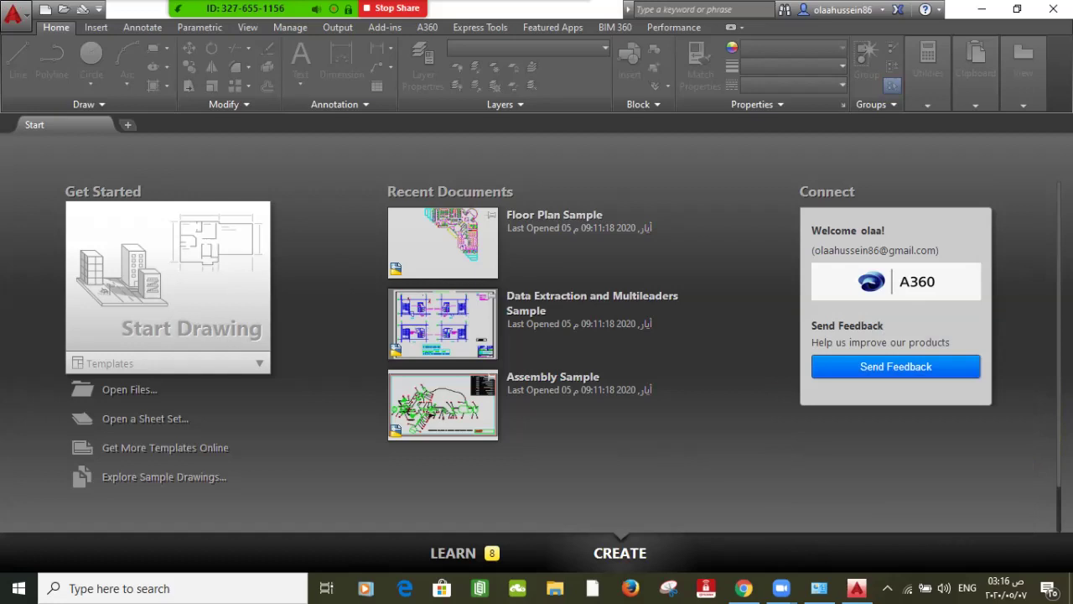
Toggle the application menu open and closed, switch to Chrome, then return to AutoCAD's Start tab.
click(14, 12)
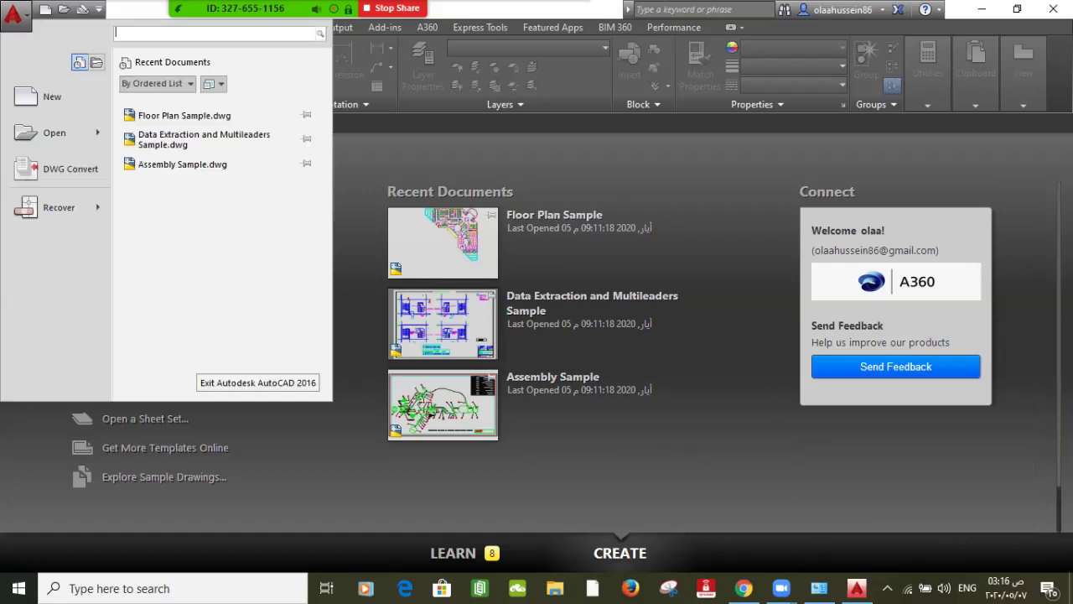
click(13, 12)
click(14, 11)
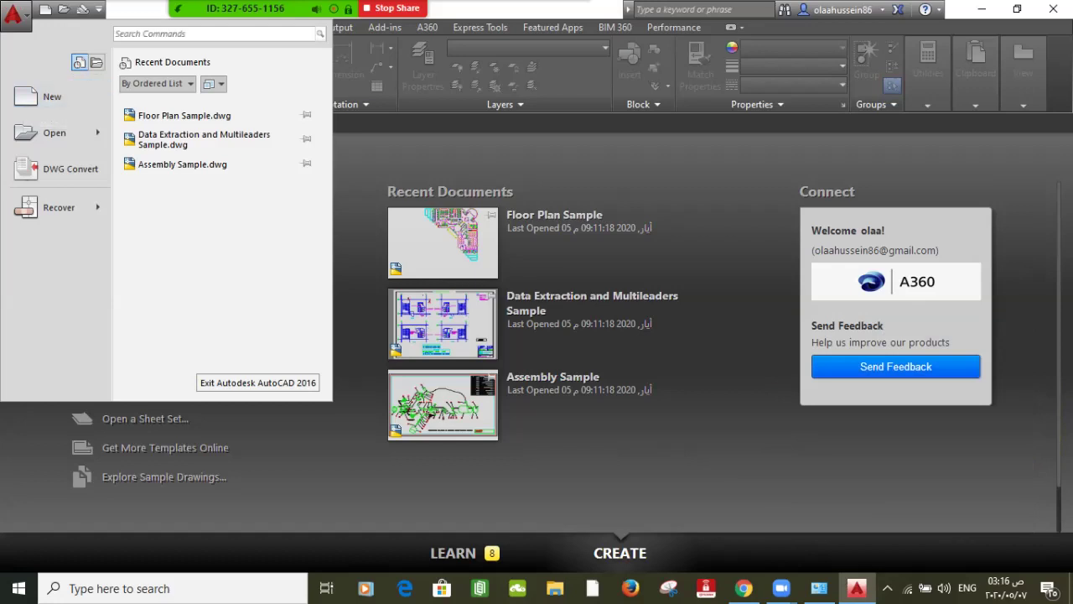
key(alt+Tab)
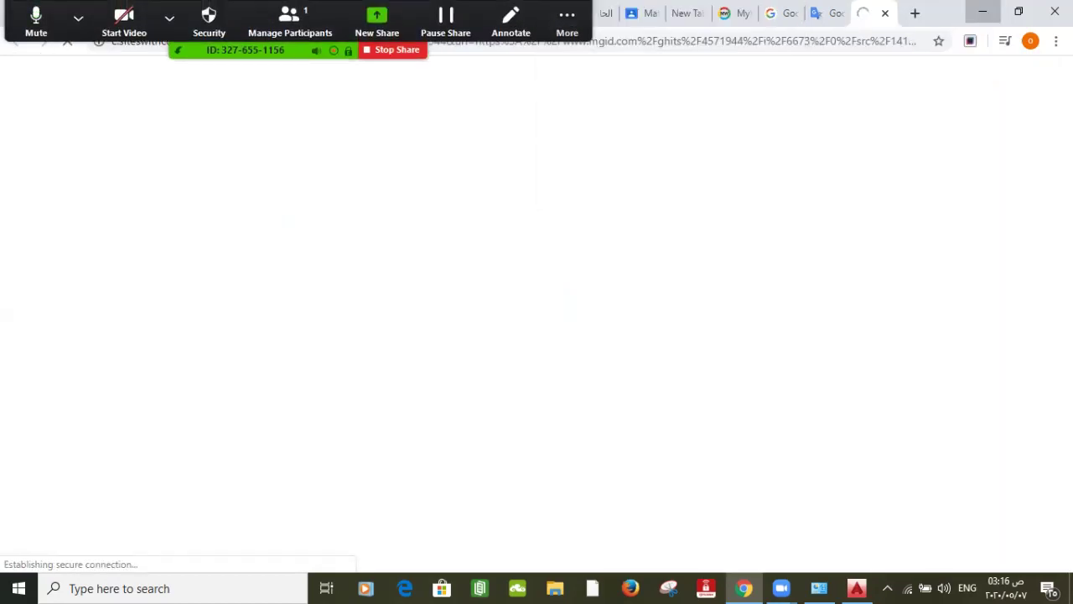
click(983, 11)
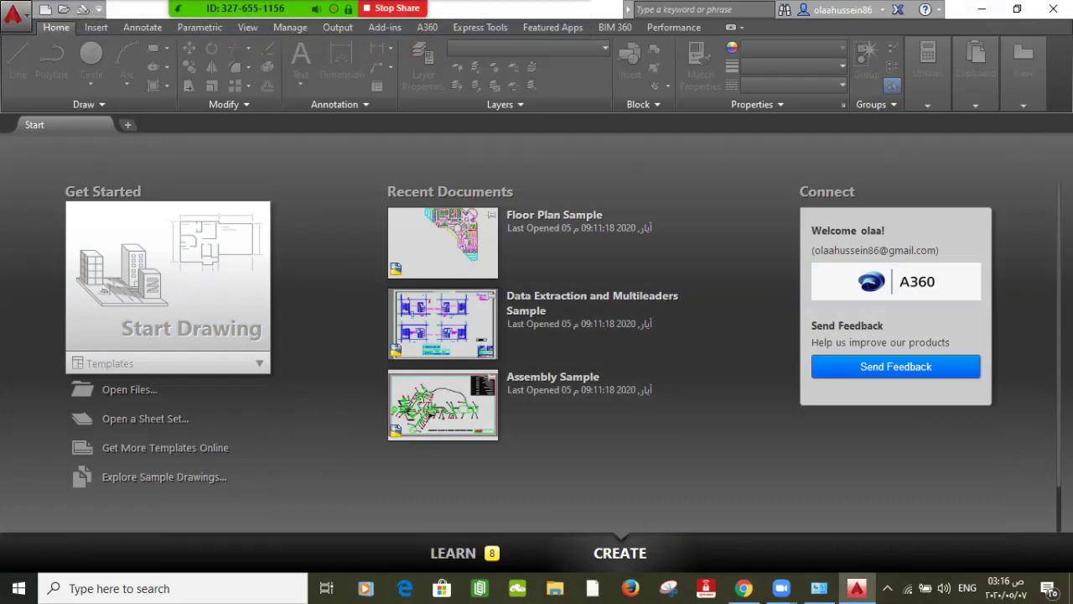
Show the application menu's Recent Documents with the Floor Plan, Data Extraction and Assembly samples.
click(13, 13)
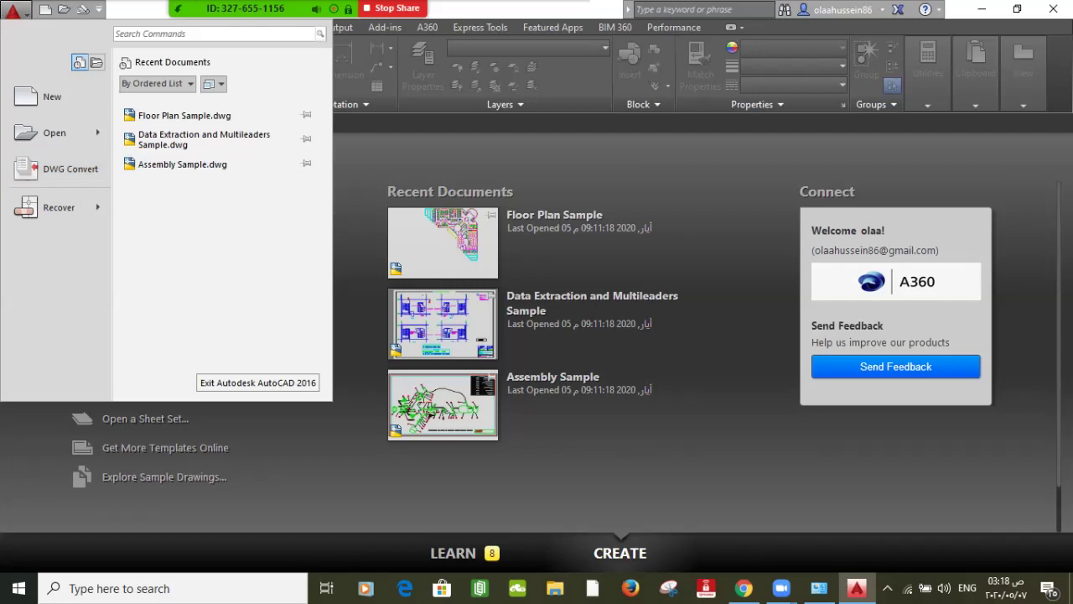
Dismiss the application menu with Esc to reveal the Start tab panels.
key(Escape)
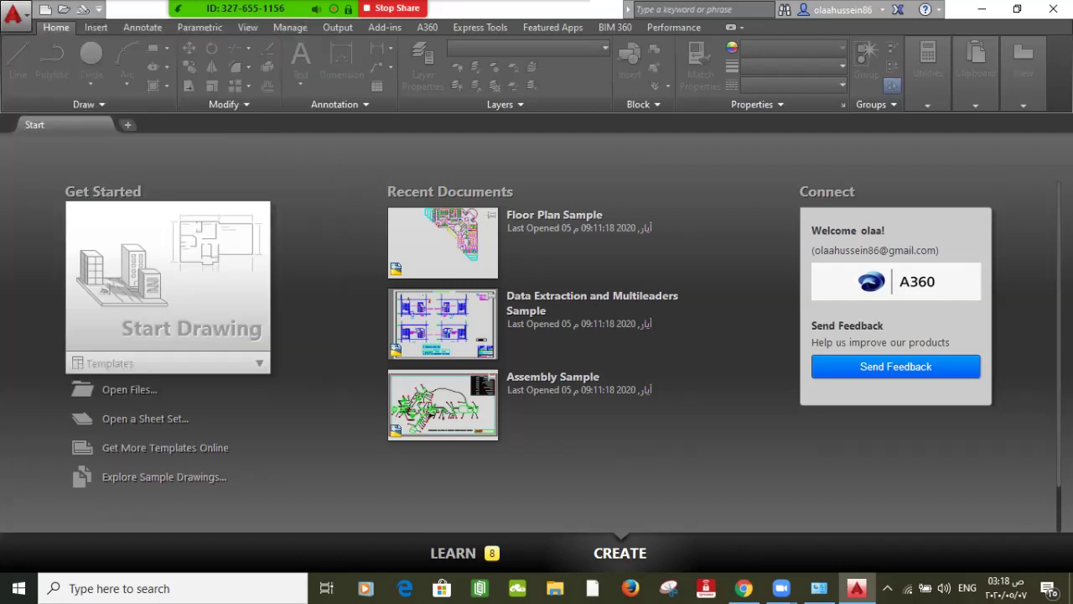